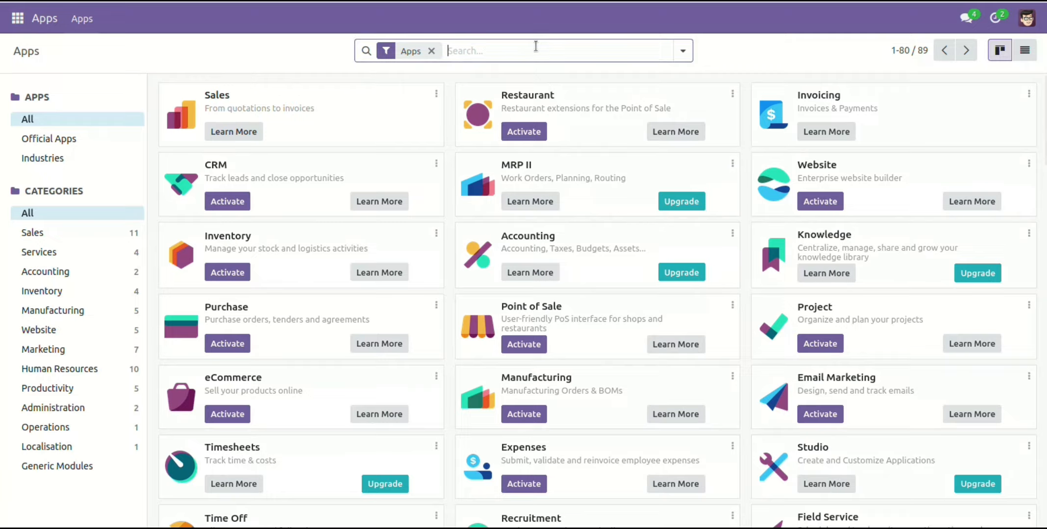
Search the available modules for "construction" and activate the Construction Project Estimator module.
text(construction)
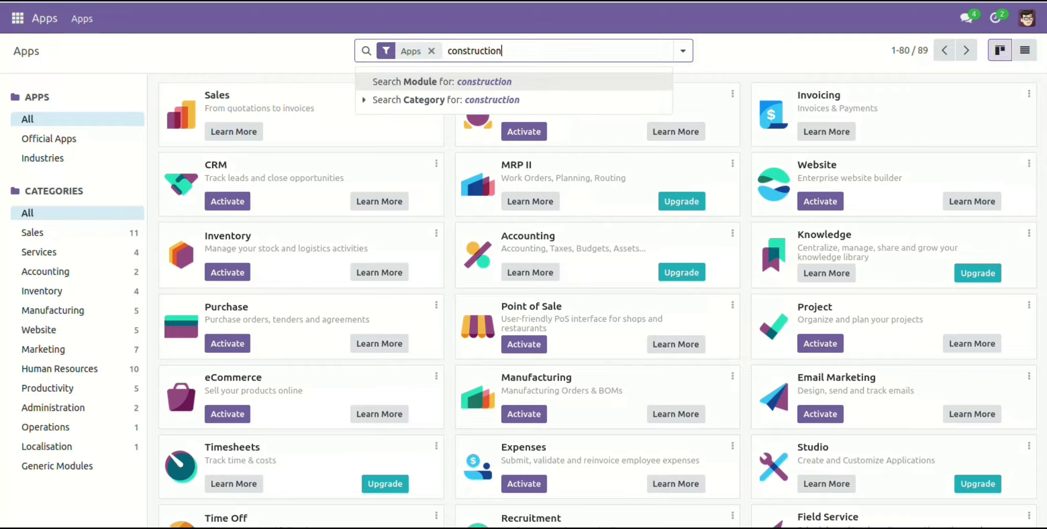
key(Return)
click(229, 135)
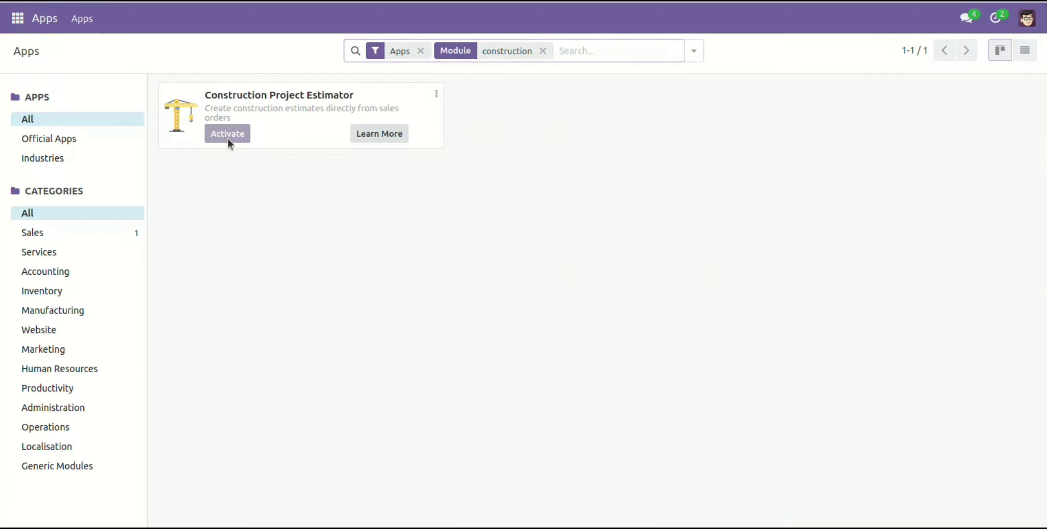
Create a new estimate in Construction Estimator for customer Deco Addict using the Residential Construction Template.
click(18, 18)
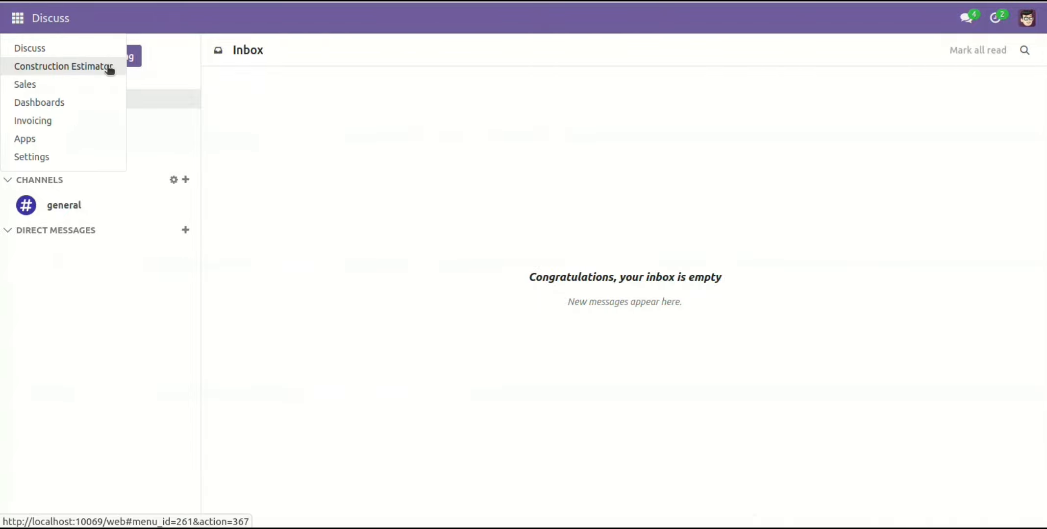
click(108, 68)
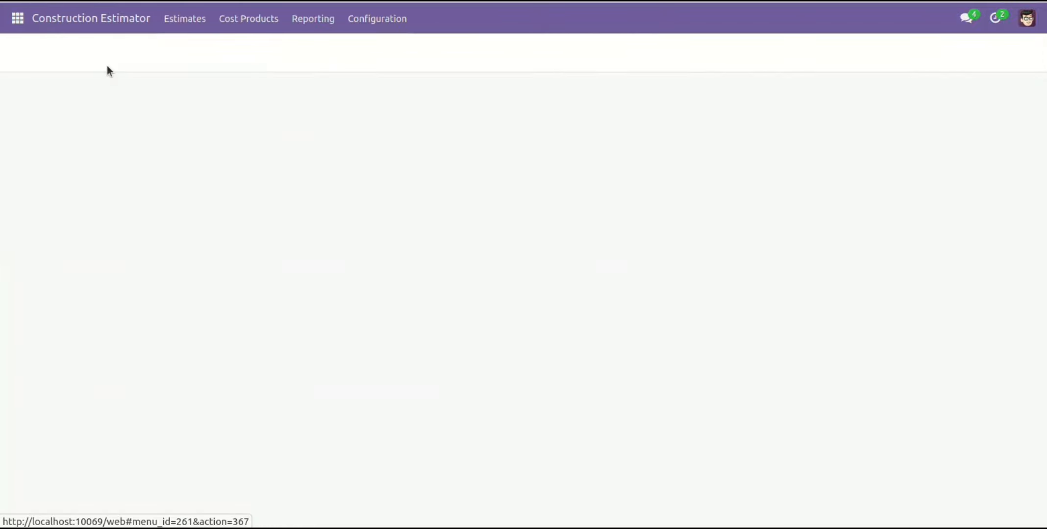
click(37, 51)
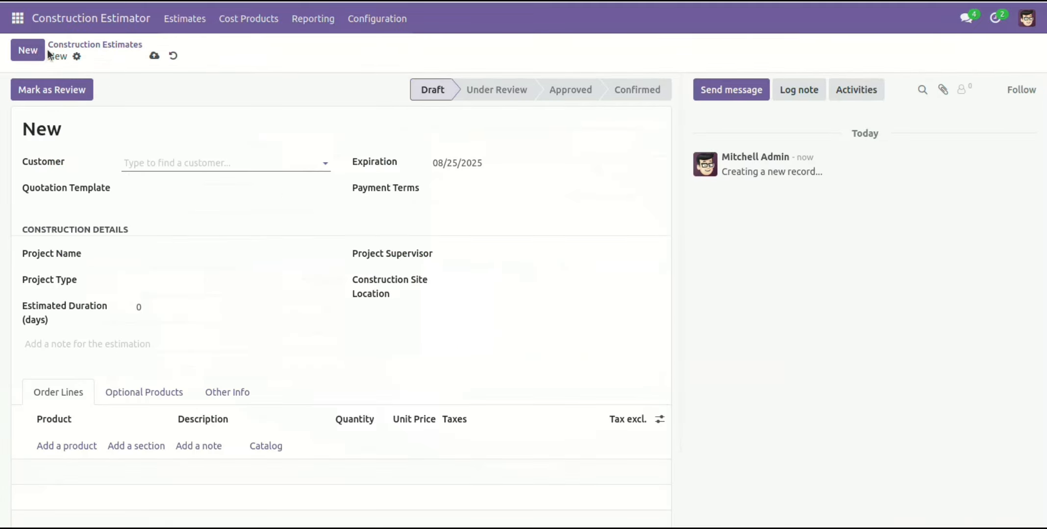
click(157, 163)
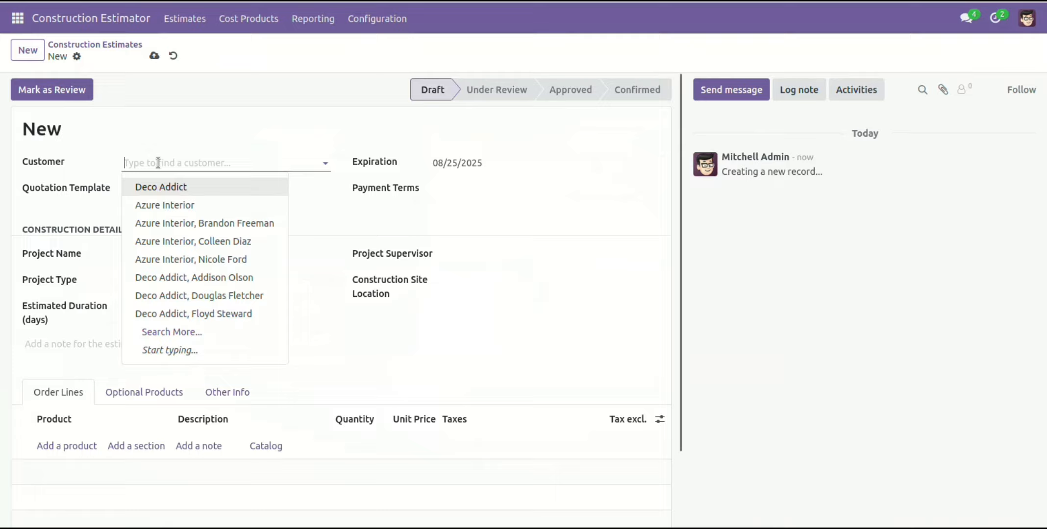
click(171, 186)
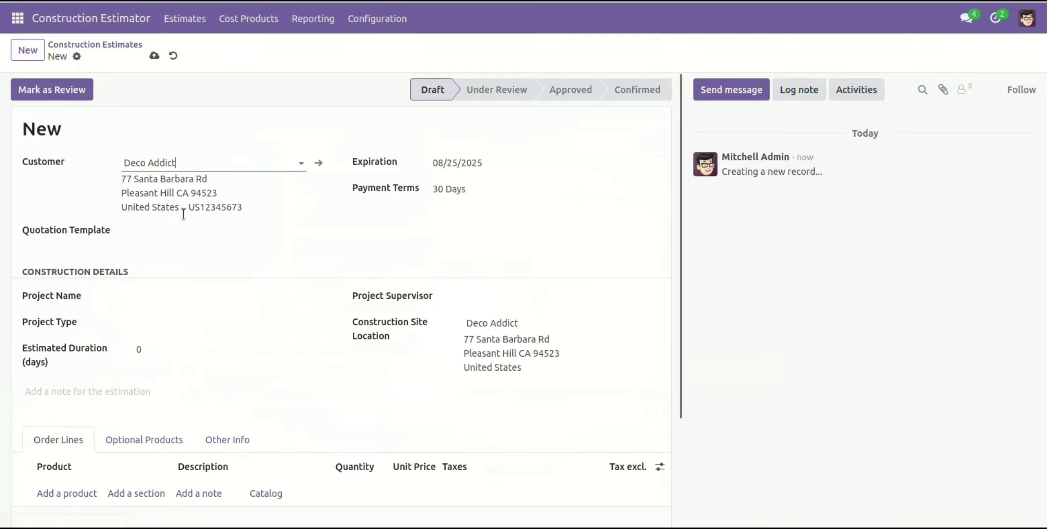
click(189, 235)
click(186, 274)
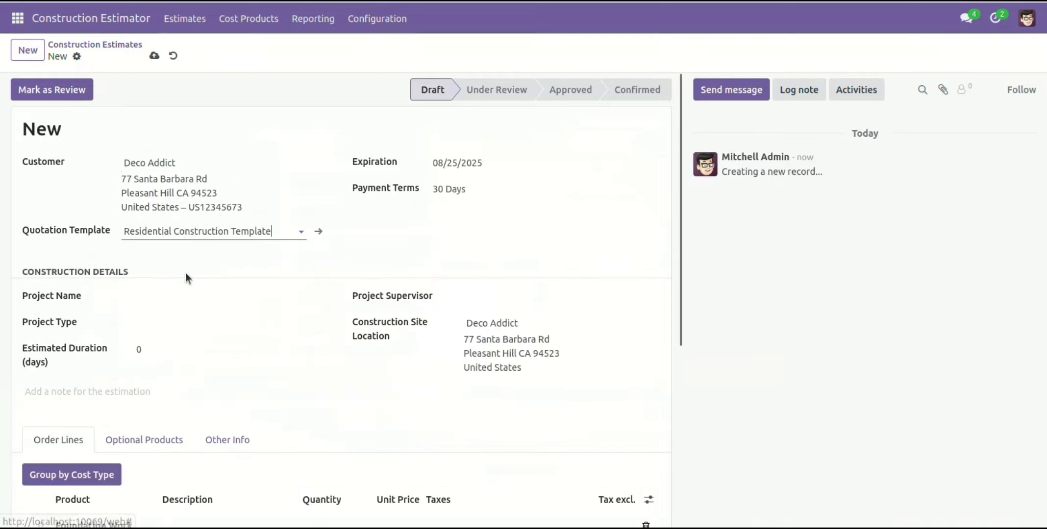
Fill in the construction details with project name Building 1, project type Residential Building and an estimated duration of 560 days.
click(185, 296)
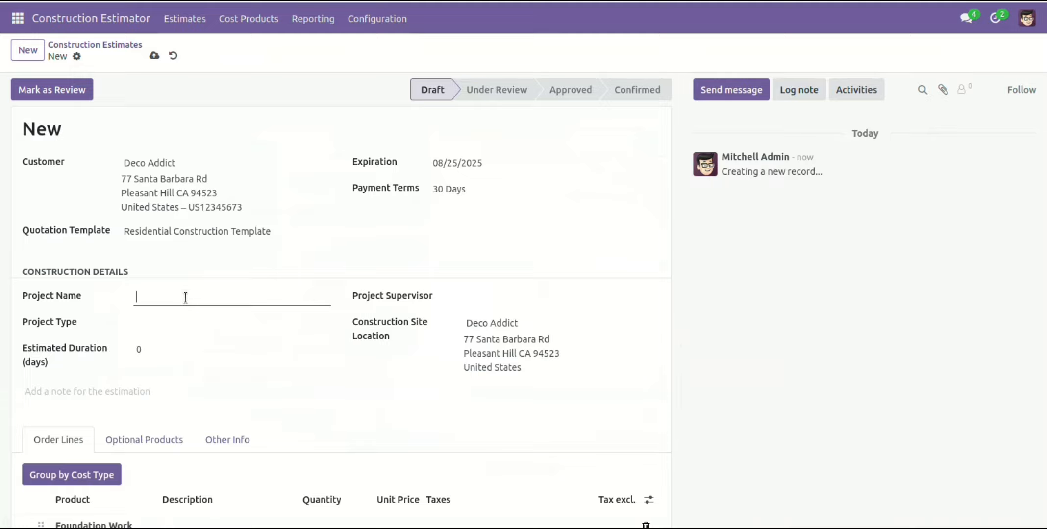
text(Building 1)
click(189, 322)
click(192, 346)
click(191, 347)
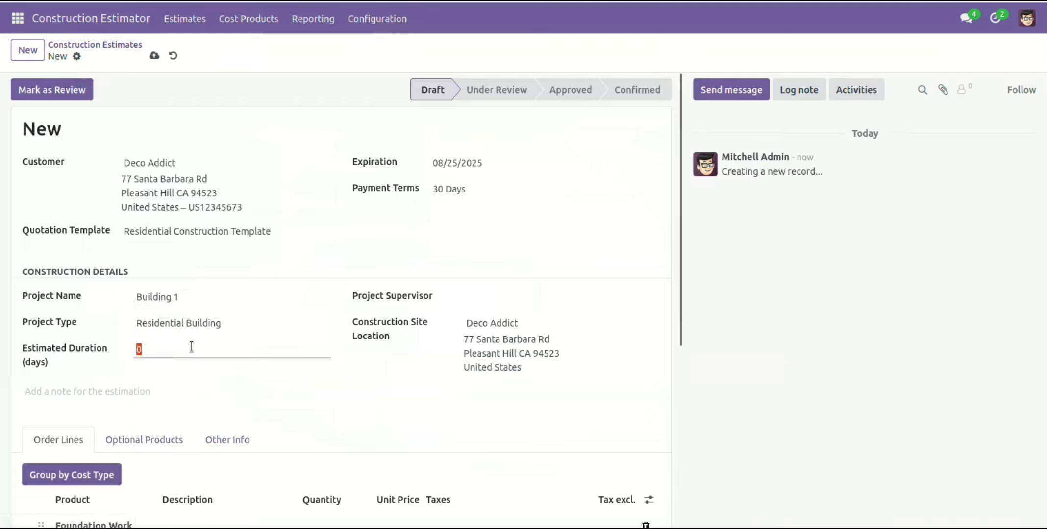
text(560)
Move the Concrete Columns and Steel Framing order lines above the Structural Work section, directly below Rebar Installation.
scroll(145, 381, down, 5)
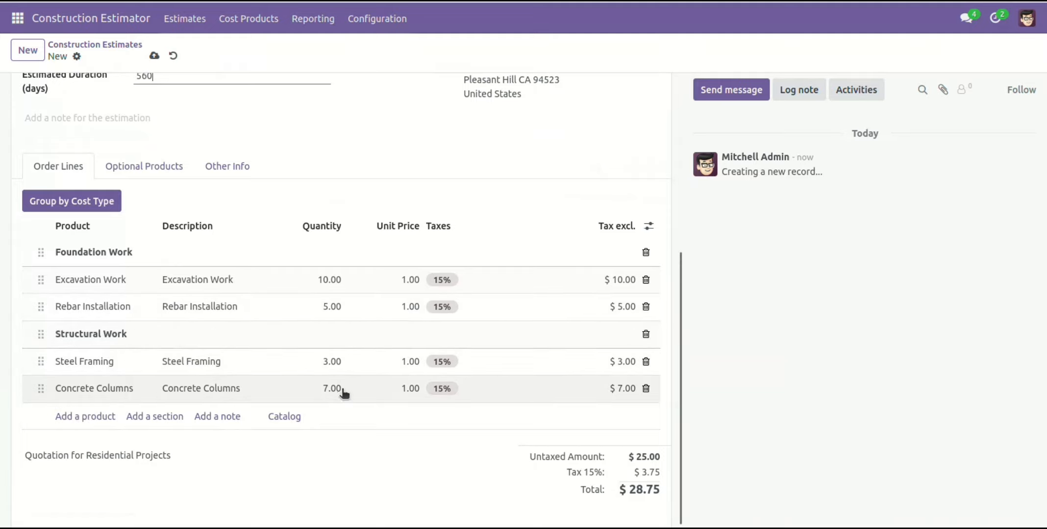
drag(43, 388, 39, 330)
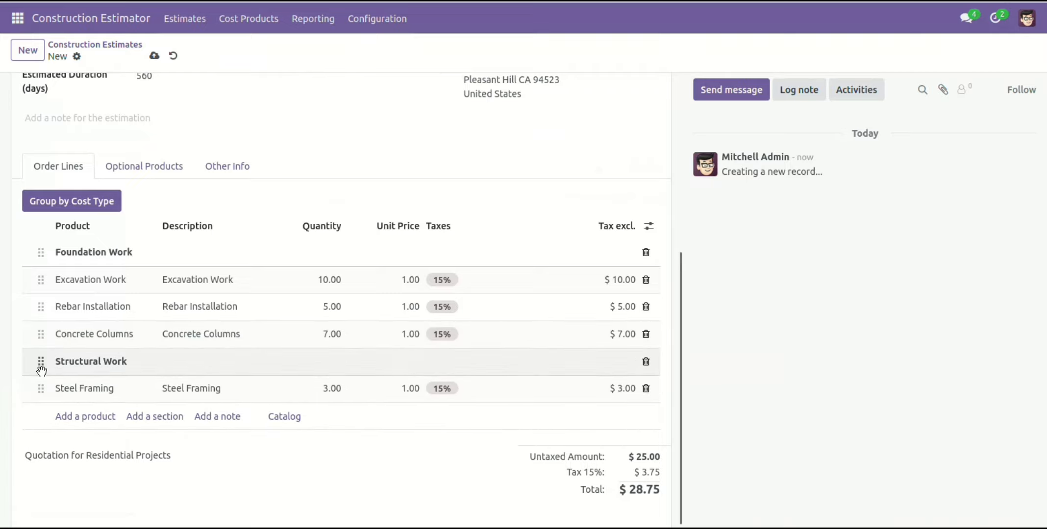
drag(37, 391, 40, 341)
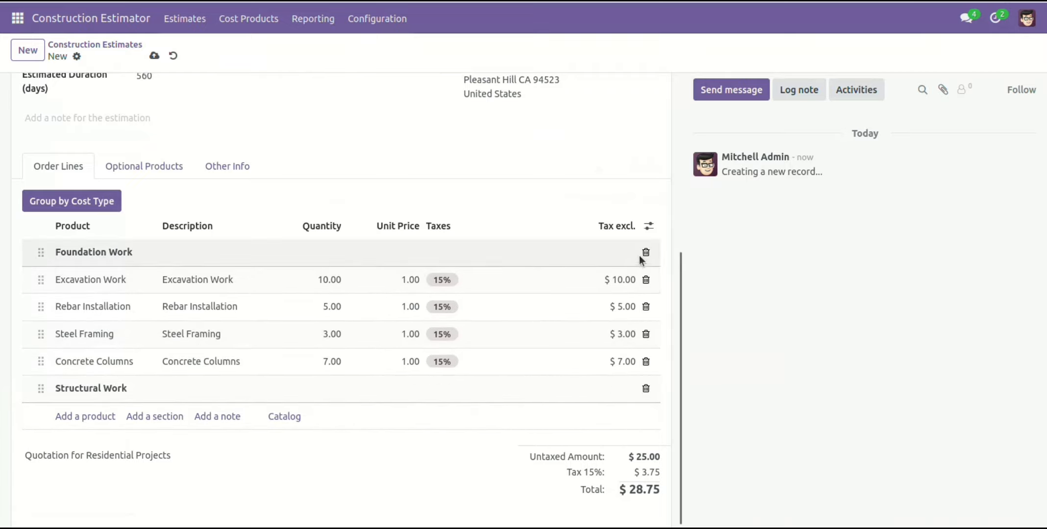
Delete the Foundation Work and Structural Work sections and group the remaining order lines by cost type.
click(645, 253)
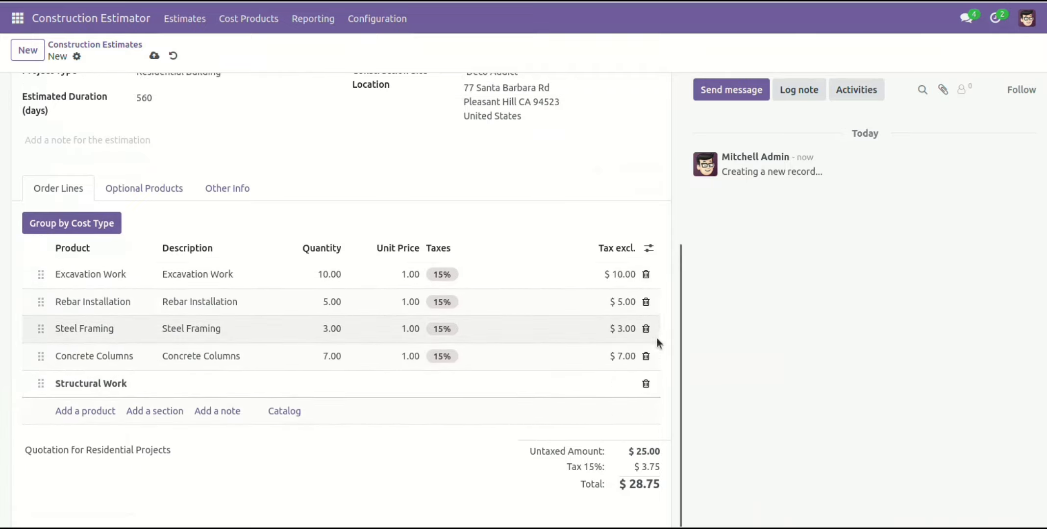
click(645, 387)
click(108, 251)
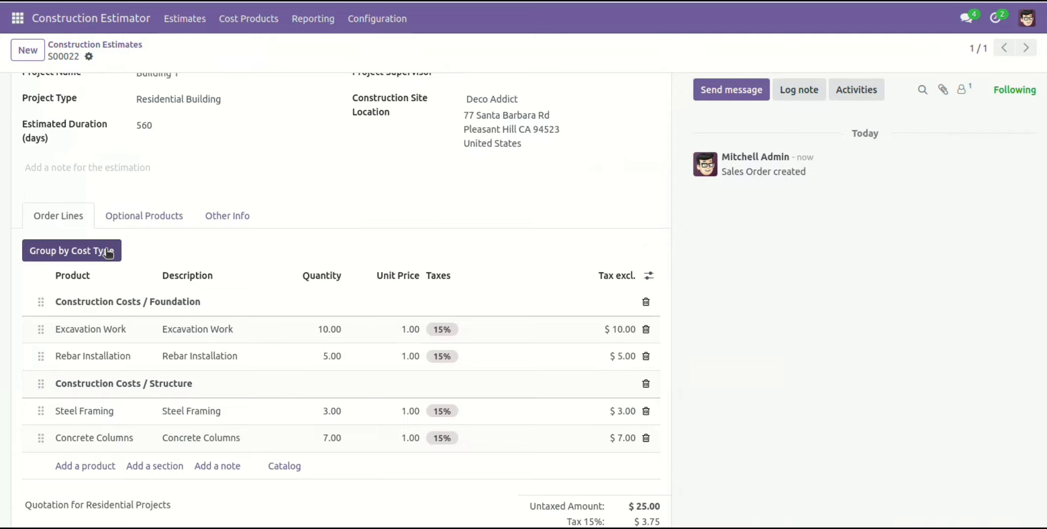
Mark the estimate for review, and open the rejection reason prompt and close it without entering a reason.
scroll(136, 251, up, 4)
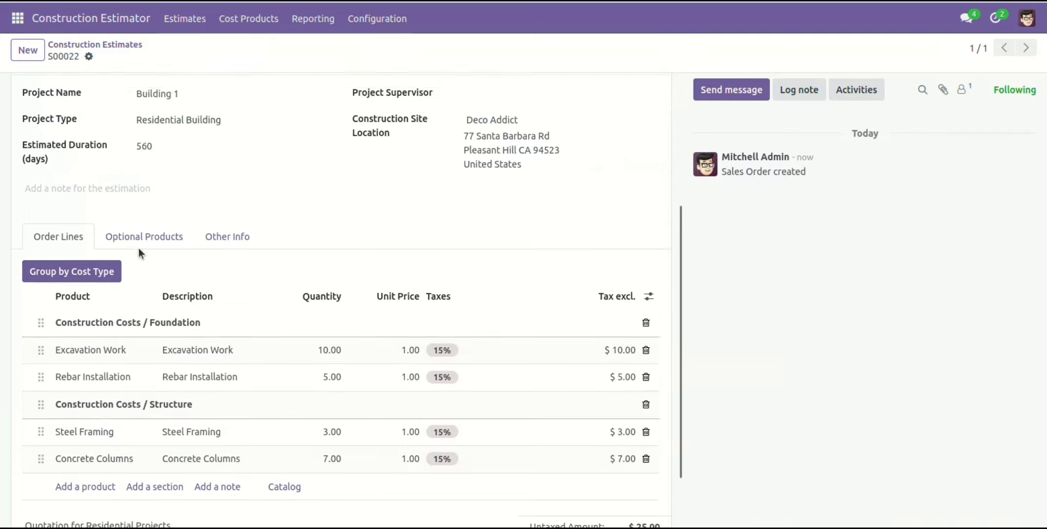
scroll(141, 252, up, 1)
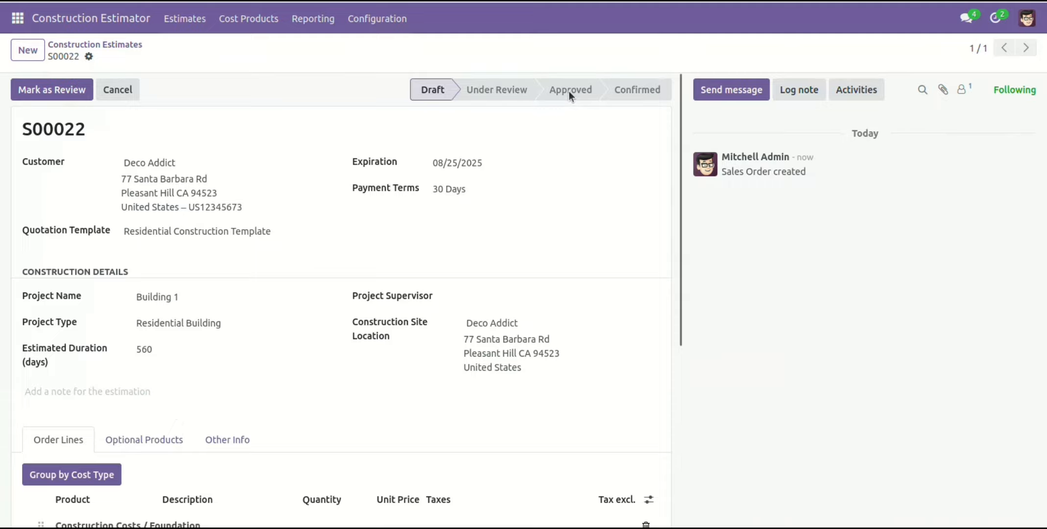
click(68, 95)
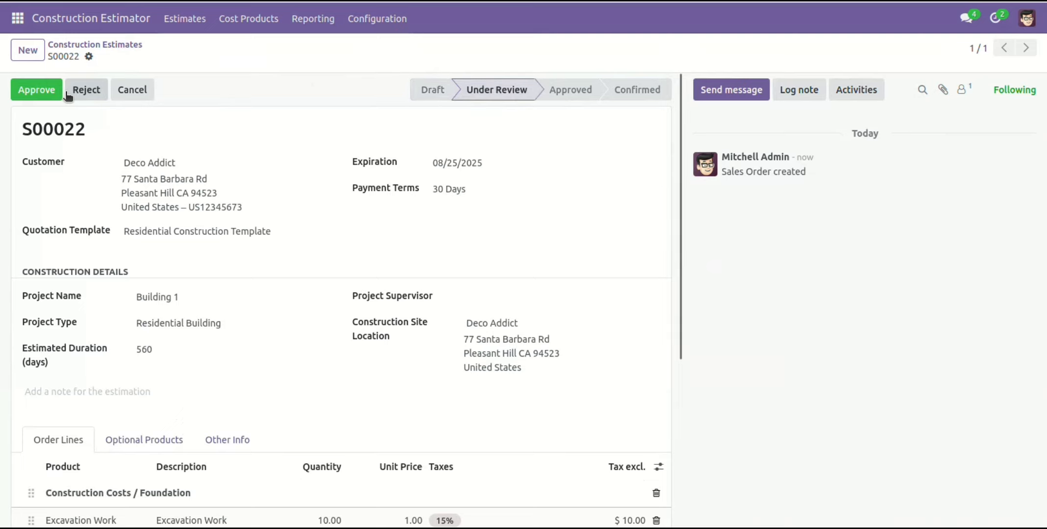
click(94, 95)
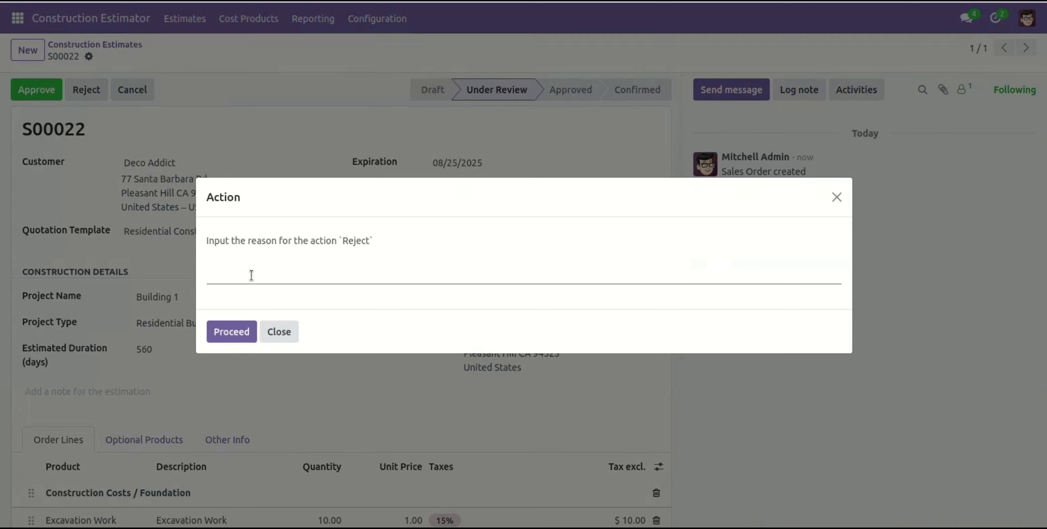
click(279, 332)
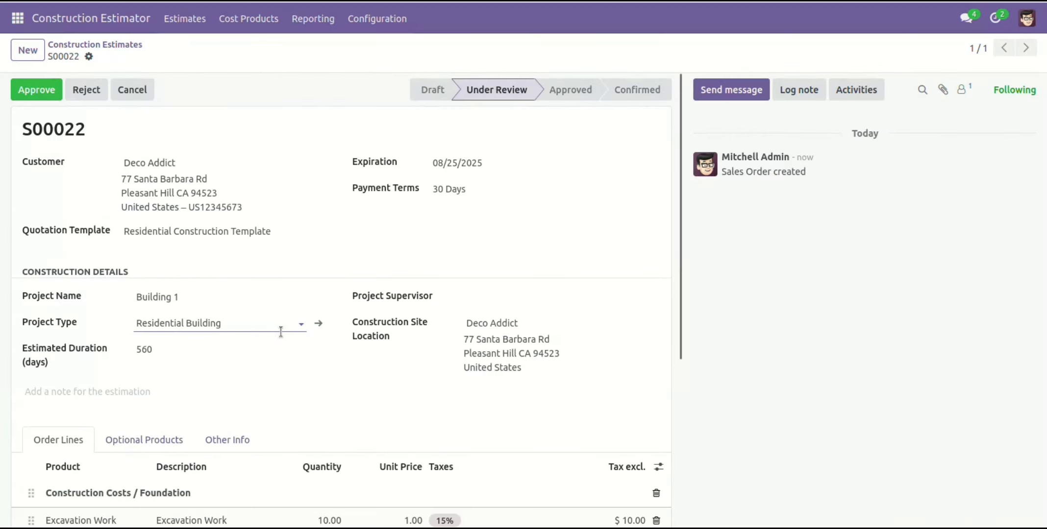
Approve the reviewed estimate and confirm it as a sales order.
click(45, 90)
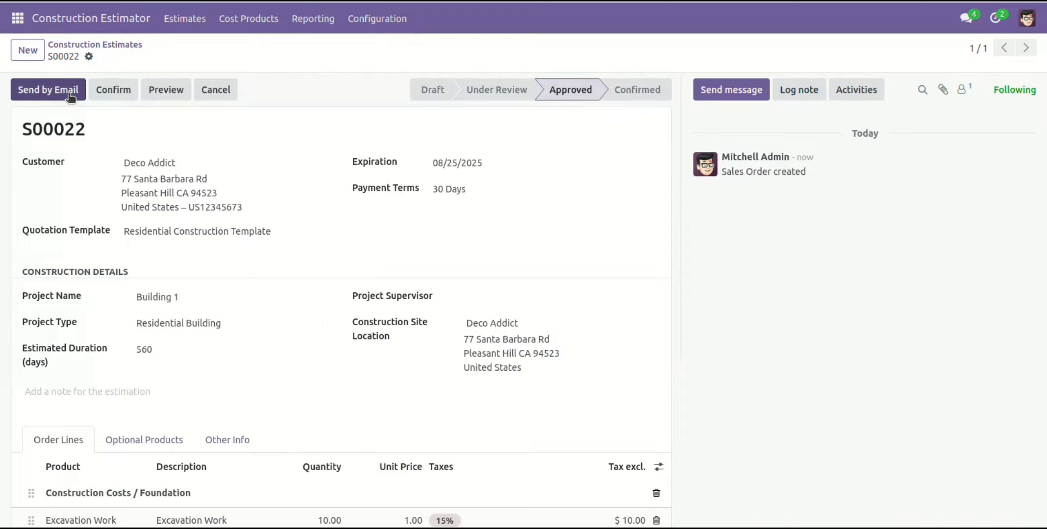
click(109, 94)
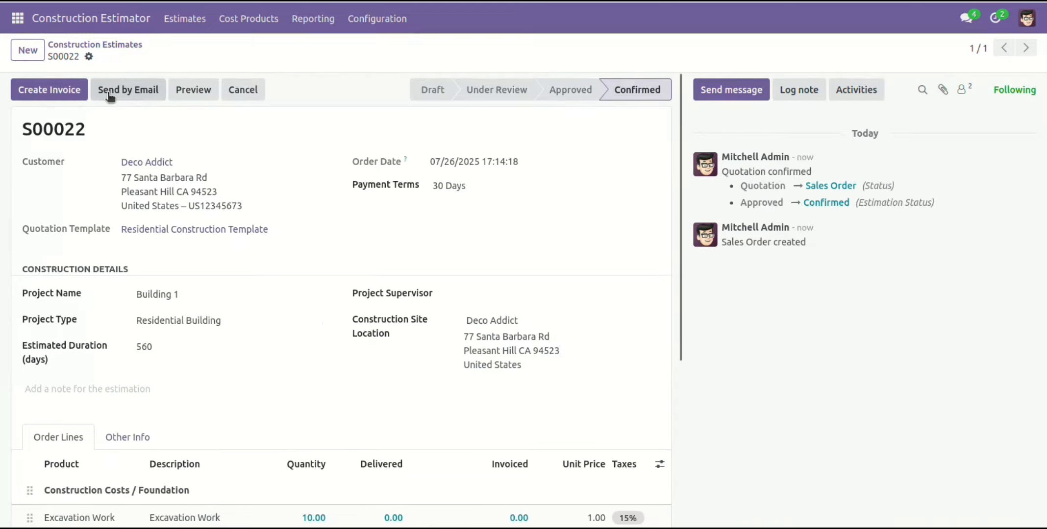
Print the Quotation / Order PDF for the confirmed estimate and examine its project name and grouped cost sections.
click(89, 57)
mouse_move(169, 82)
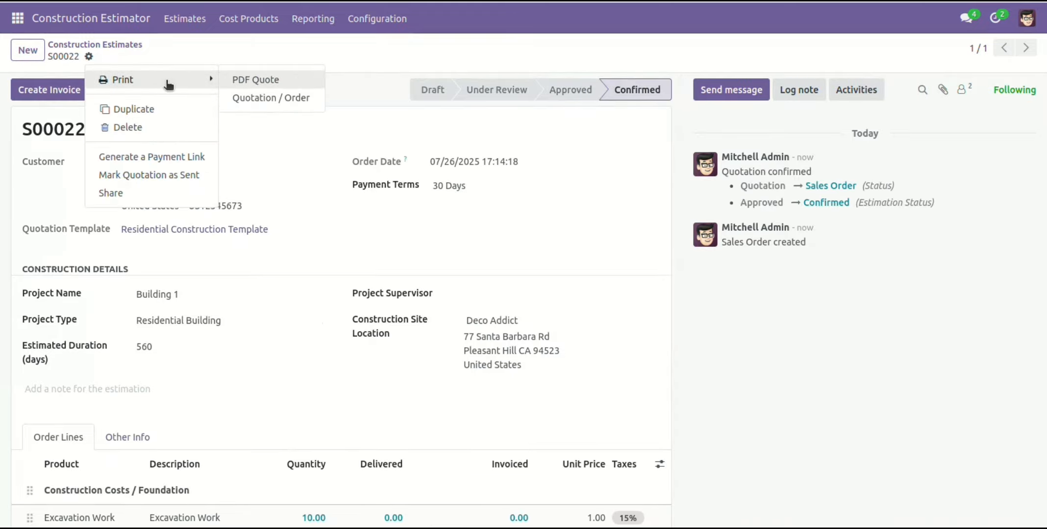
click(303, 101)
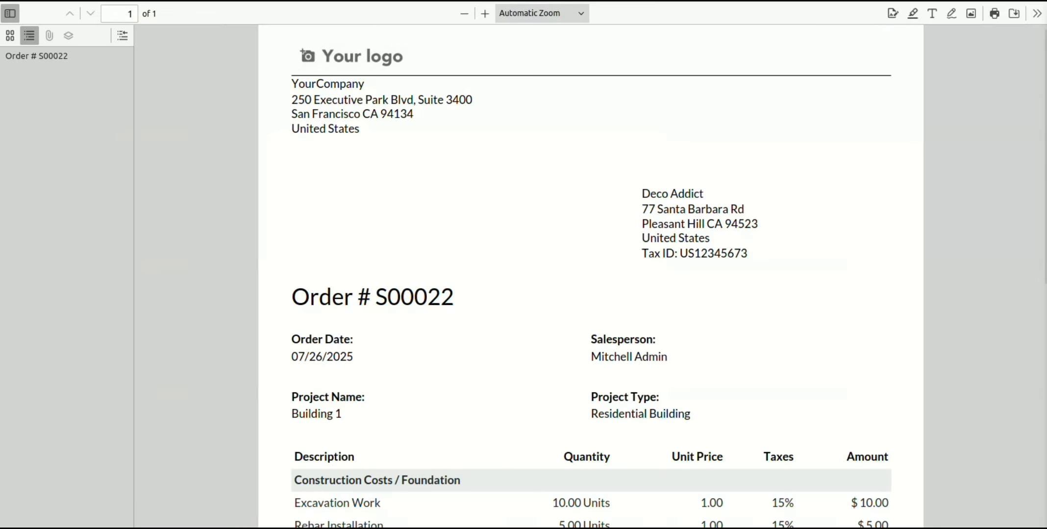
scroll(658, 395, down, 3)
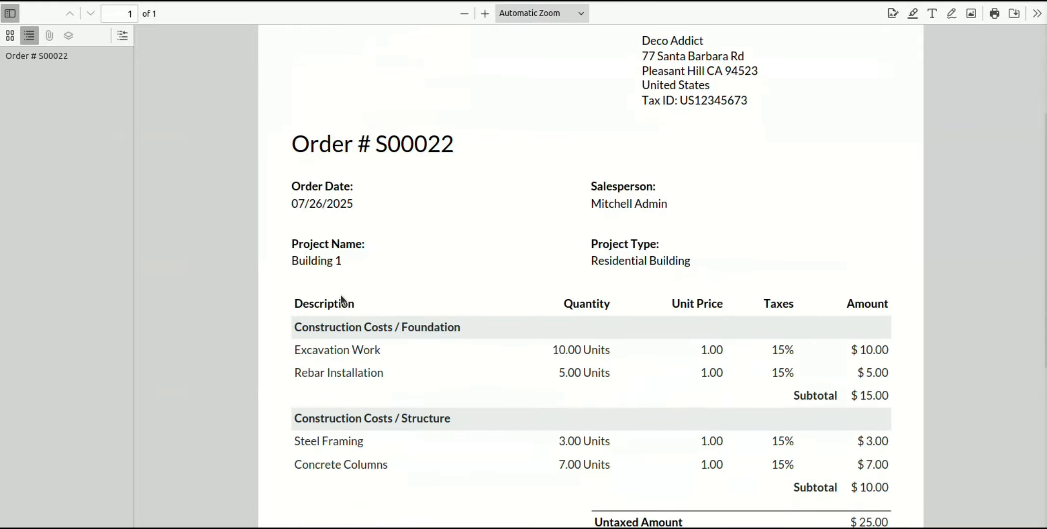
triple_click(318, 262)
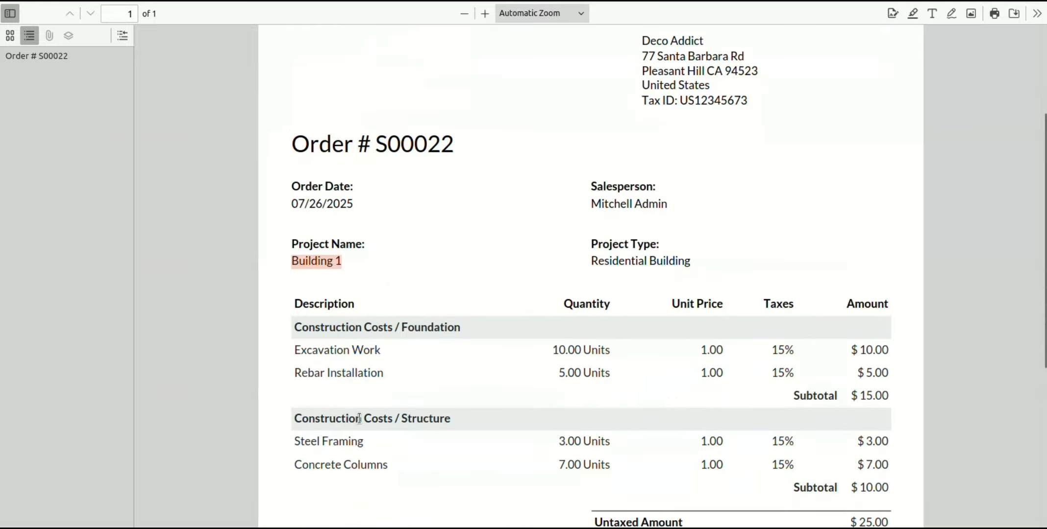
scroll(416, 416, down, 2)
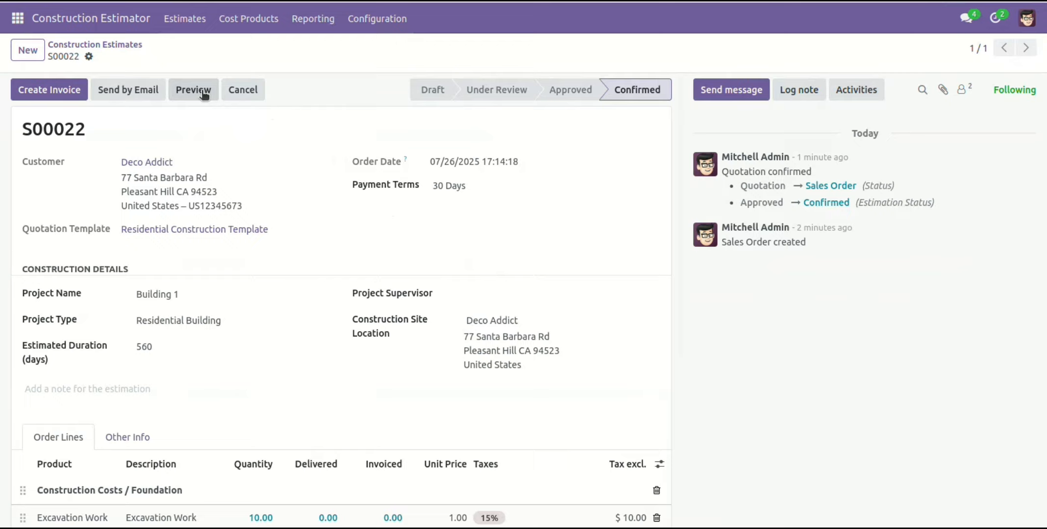
Preview the order in the customer portal, check its project name, site location and product lines, and return to the estimate.
click(203, 92)
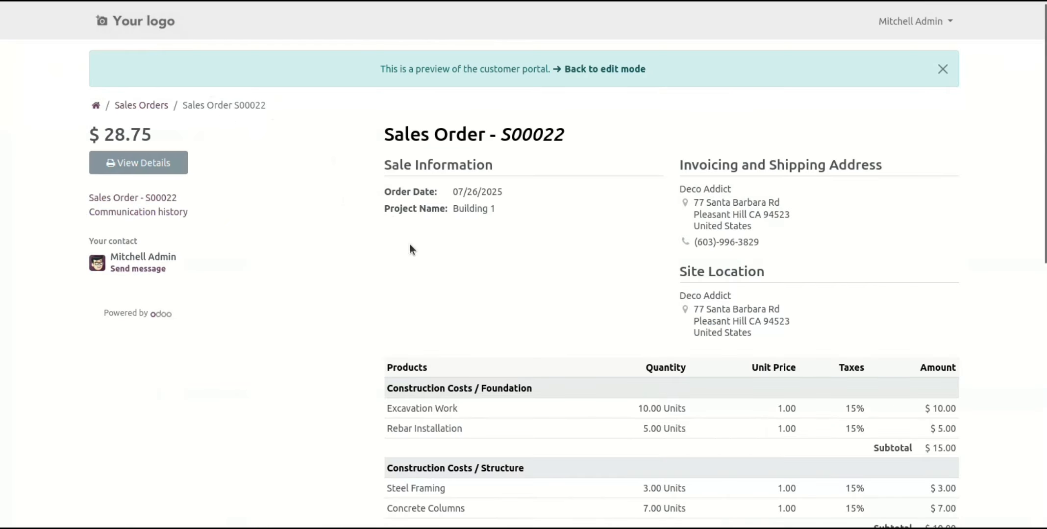
drag(393, 209, 616, 260)
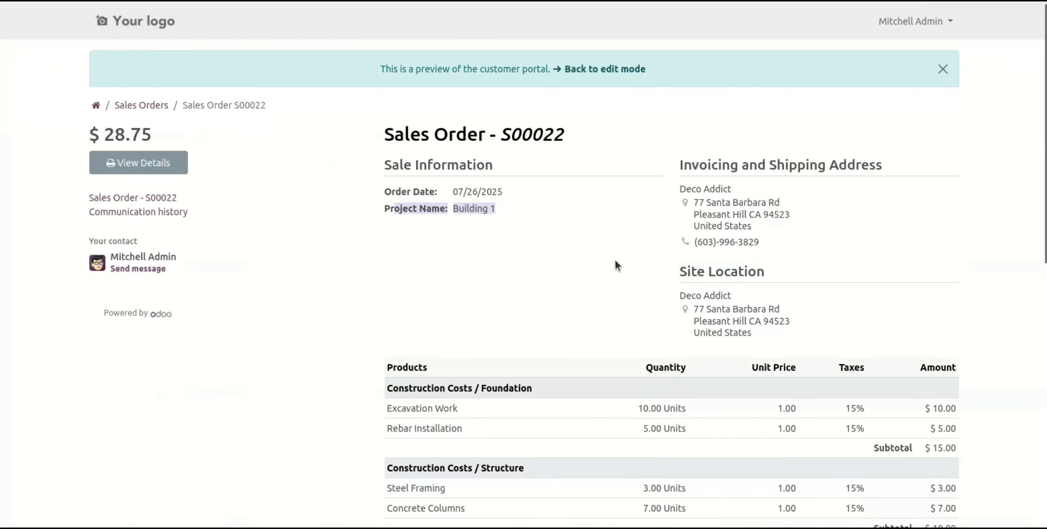
drag(697, 271, 727, 317)
scroll(631, 328, down, 5)
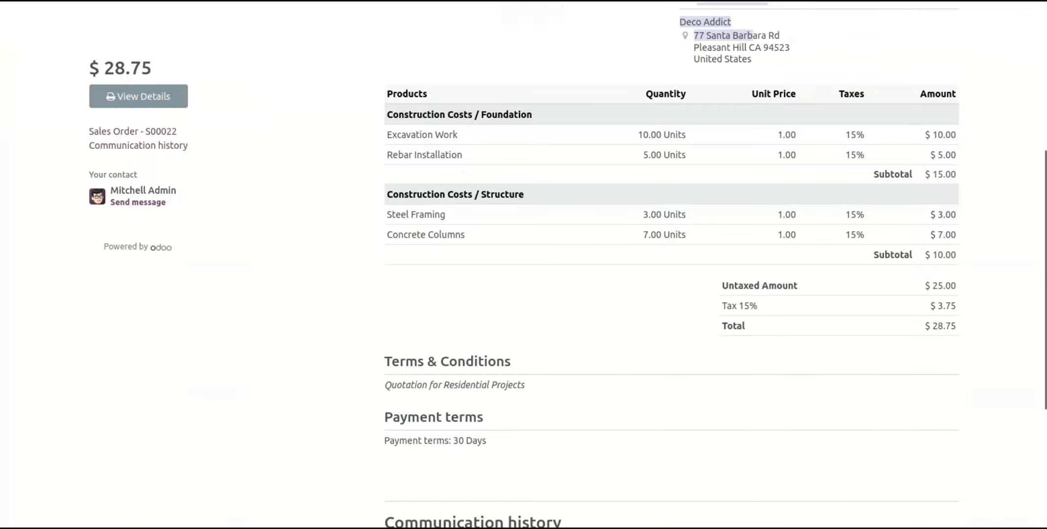
key(alt+Left)
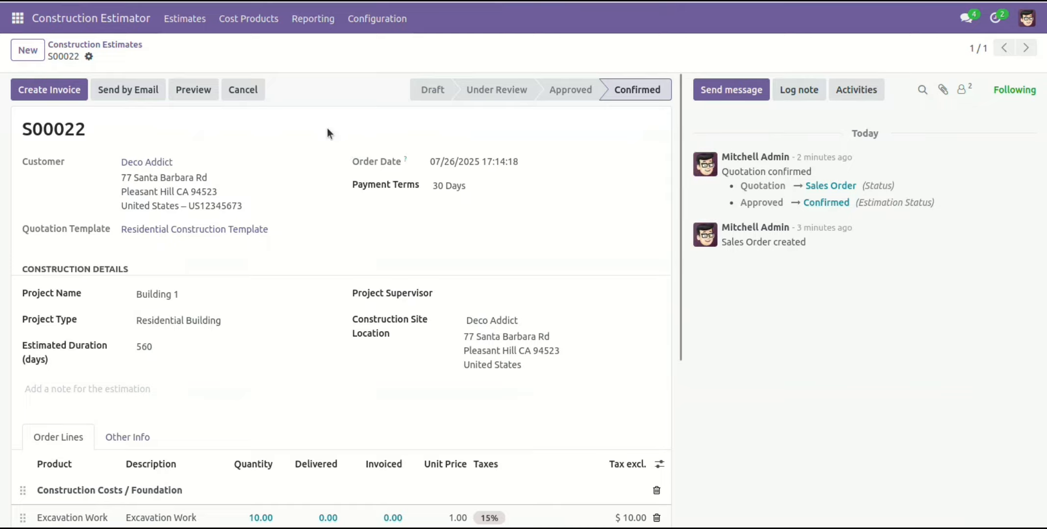
View the list of estimates under review and the list of approved estimates.
click(190, 24)
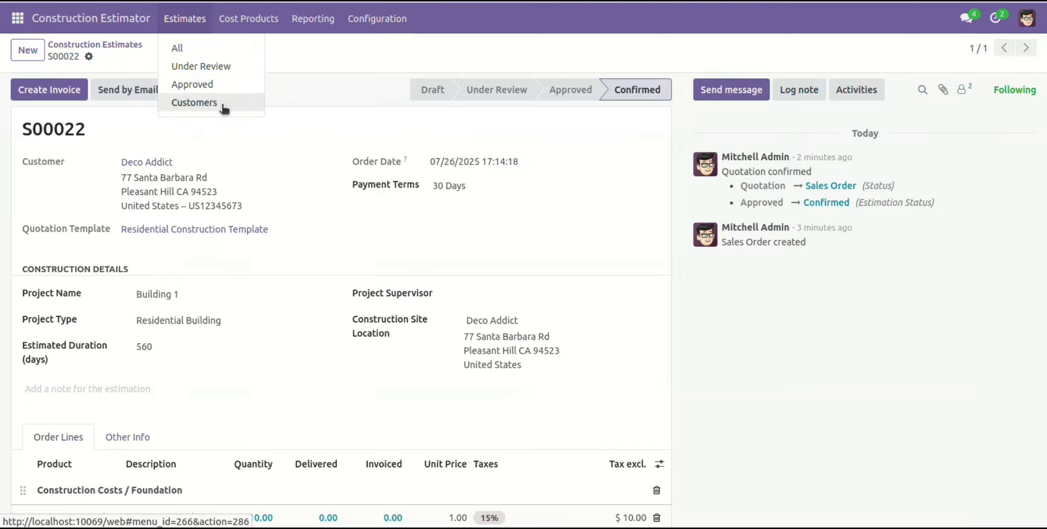
click(223, 66)
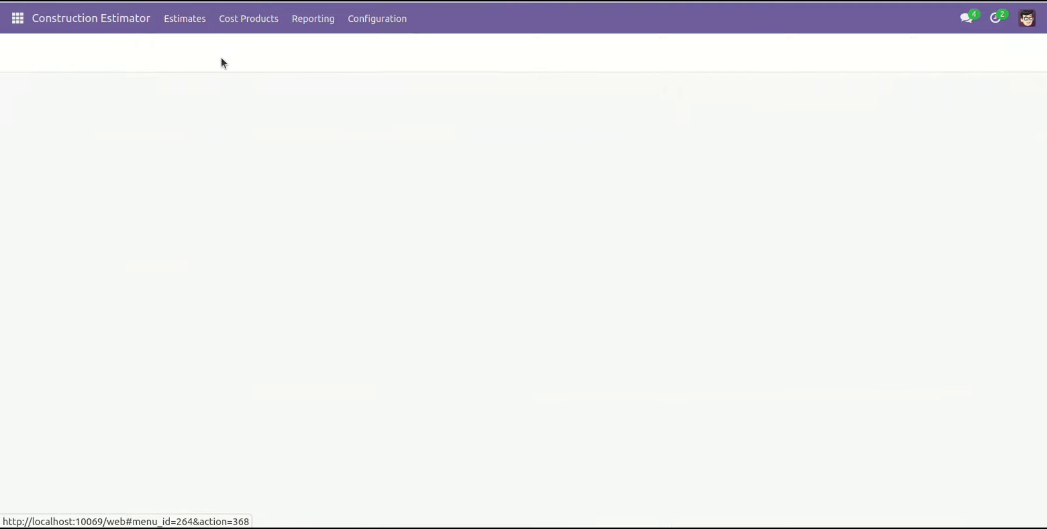
click(190, 22)
click(225, 85)
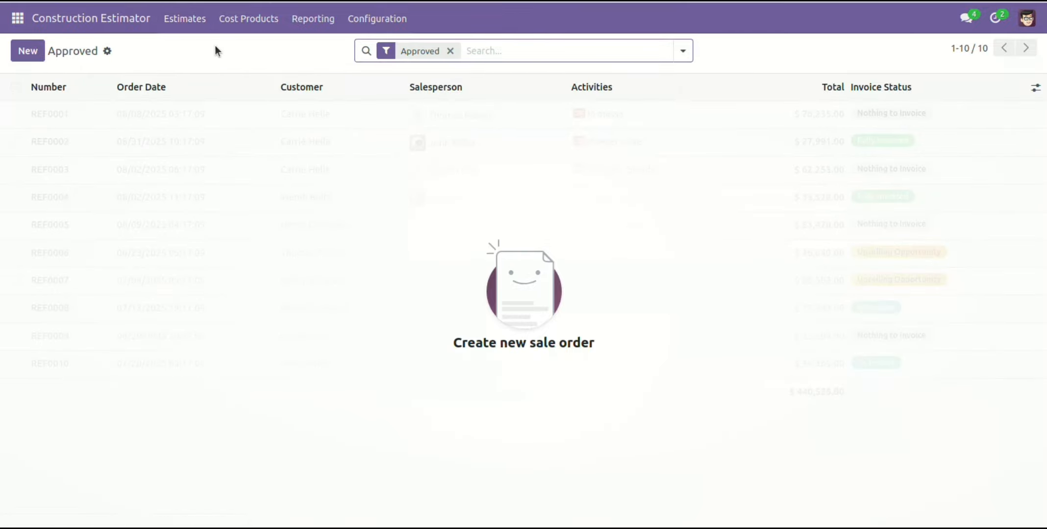
Open the Cost Summary by Project Type report.
click(319, 22)
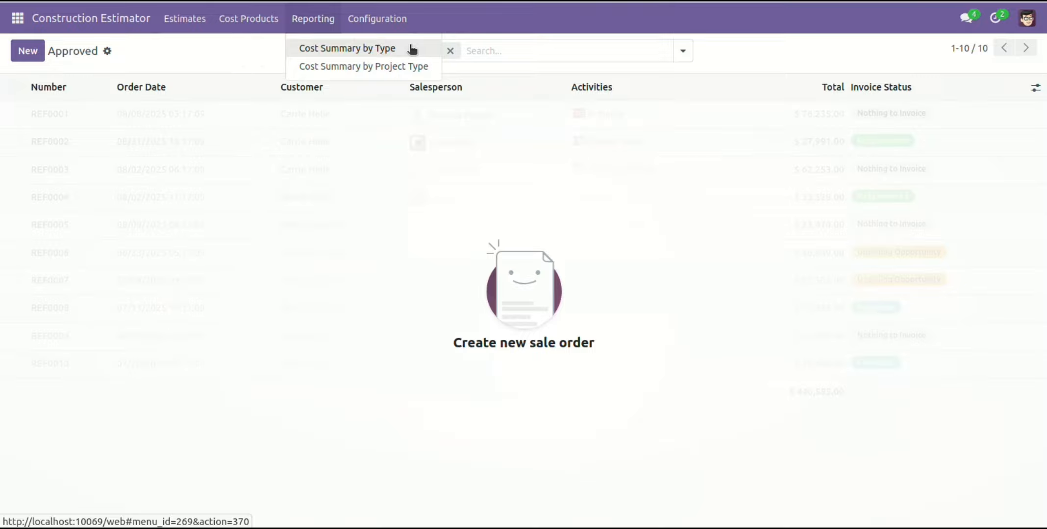
click(416, 66)
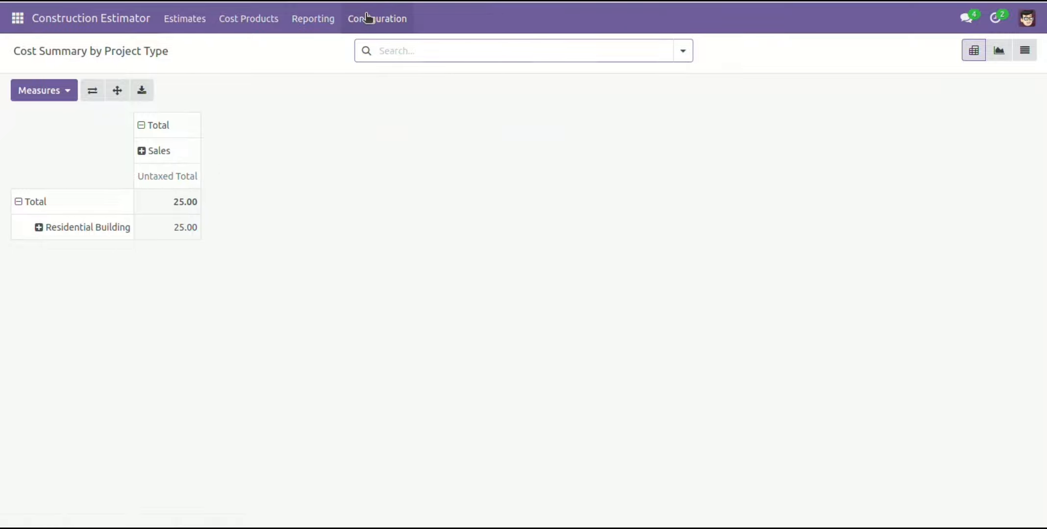
View the configured project types and the configured cost types.
click(384, 20)
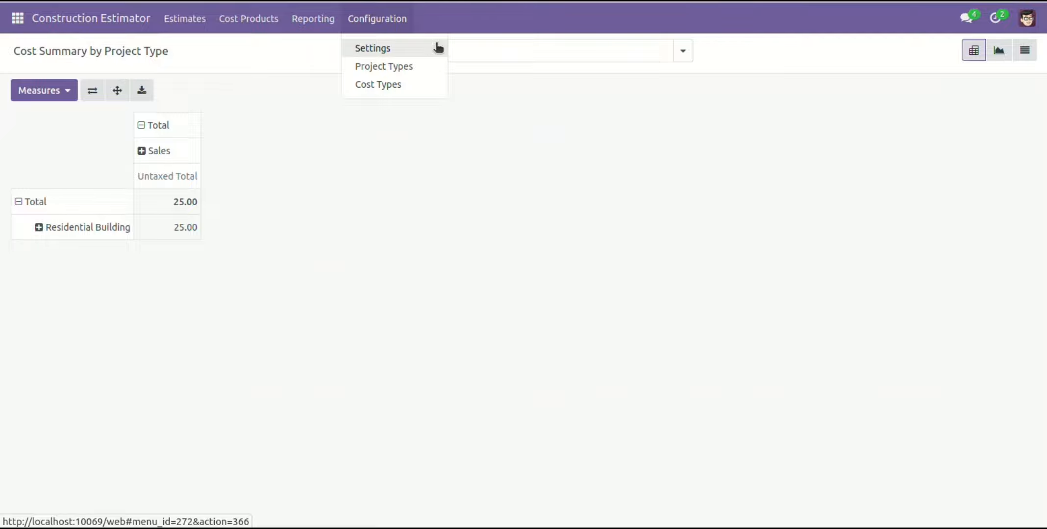
click(425, 70)
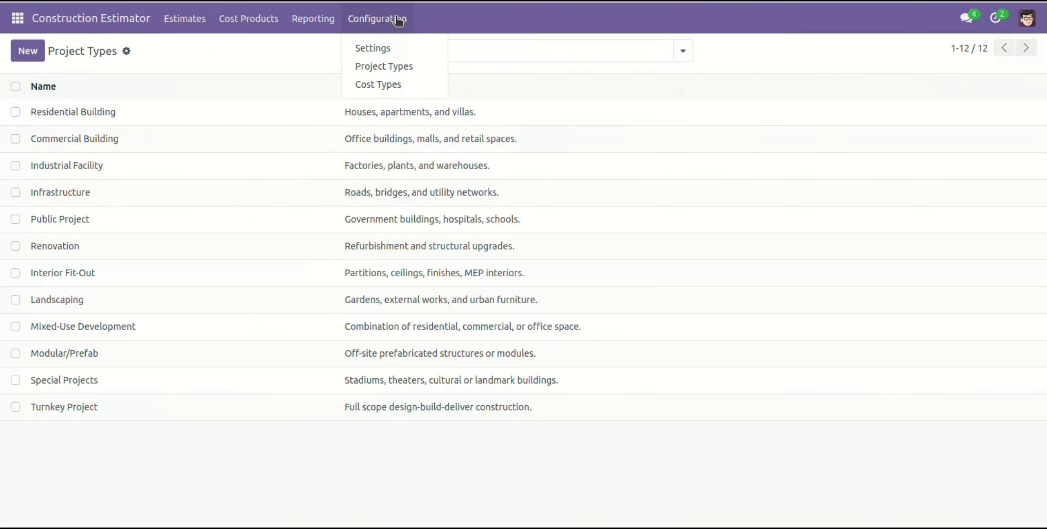
click(421, 86)
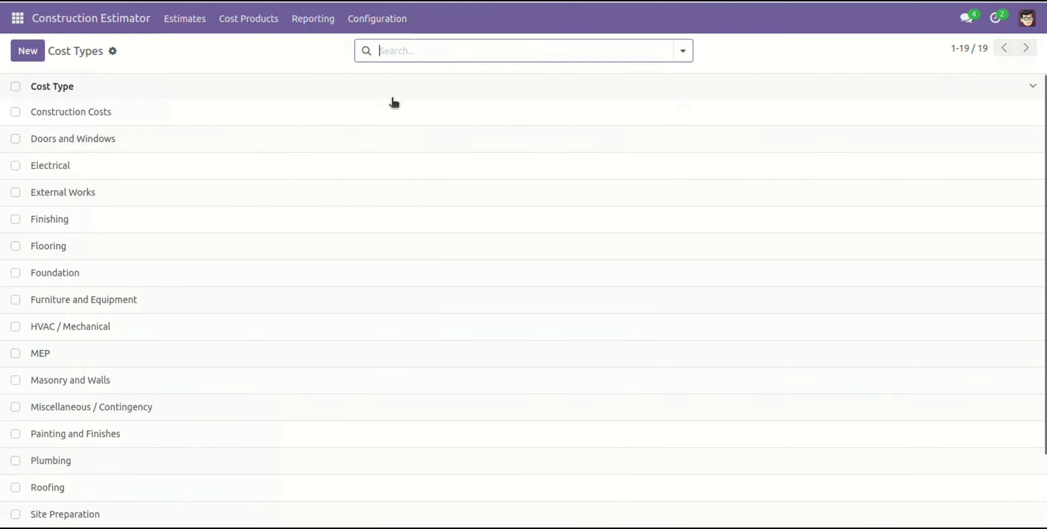